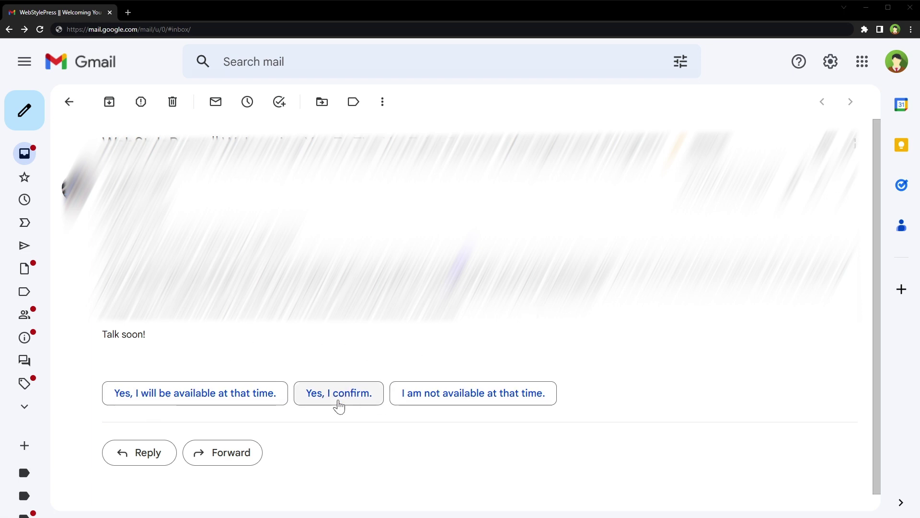
Step: Replace the 'Yes, I will be available' Gmail reply with 'Can I reschedule this app'
click(192, 396)
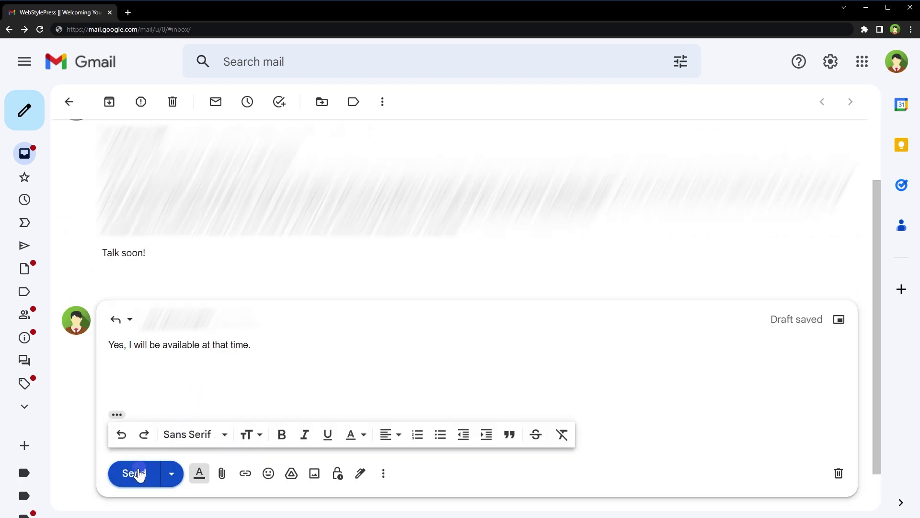
triple_click(279, 349)
key(BackSpace)
text(Can I reschedule t)
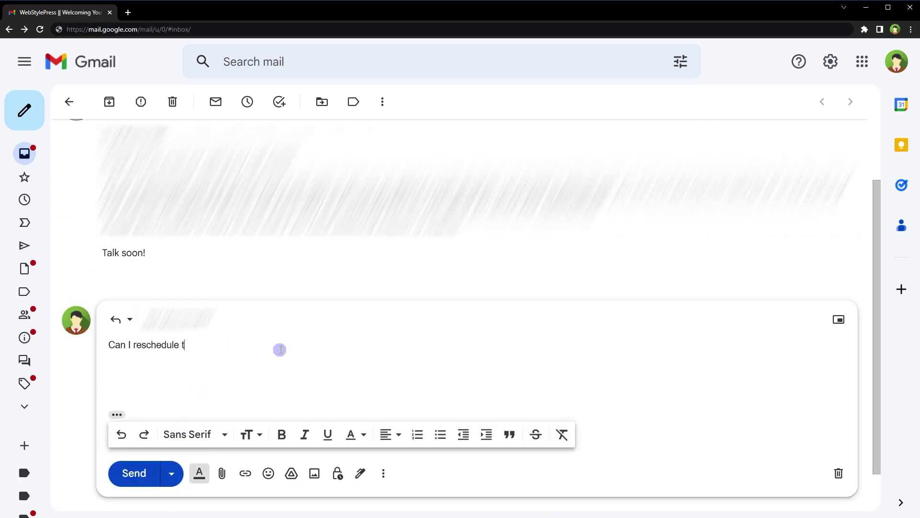
text(his app)
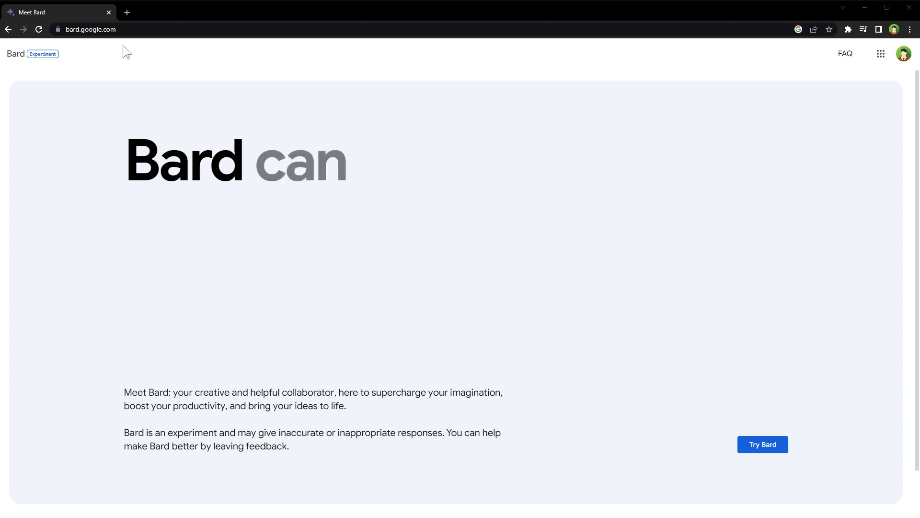
Step: Zoom the Bard welcome page to 125% and choose Try Bard
click(149, 32)
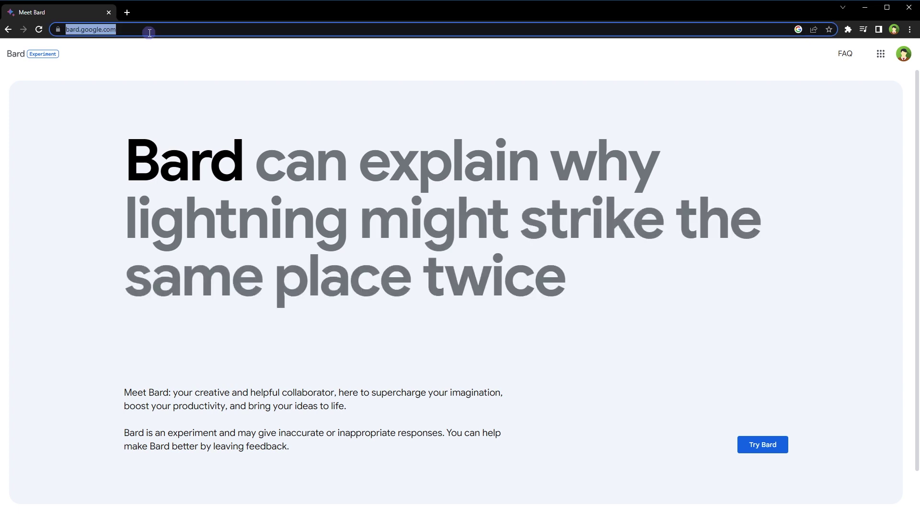
key(ctrl+plus)
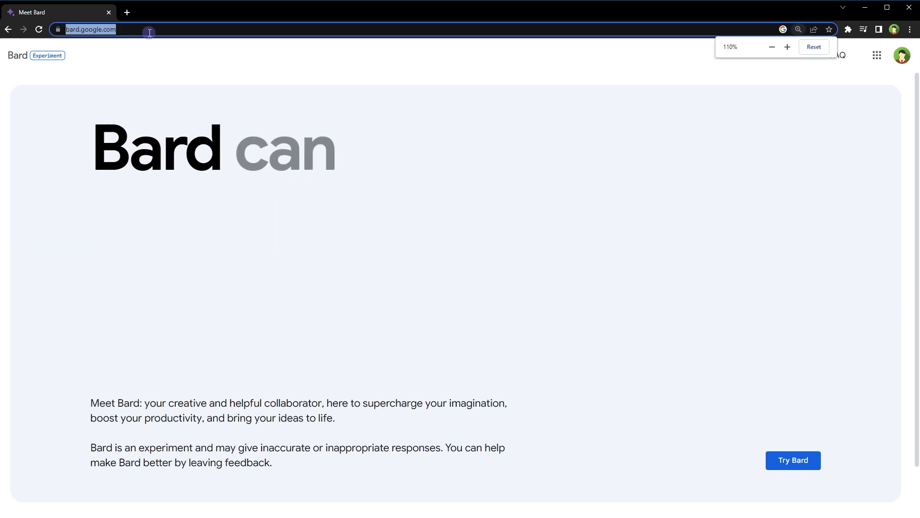
key(ctrl+plus)
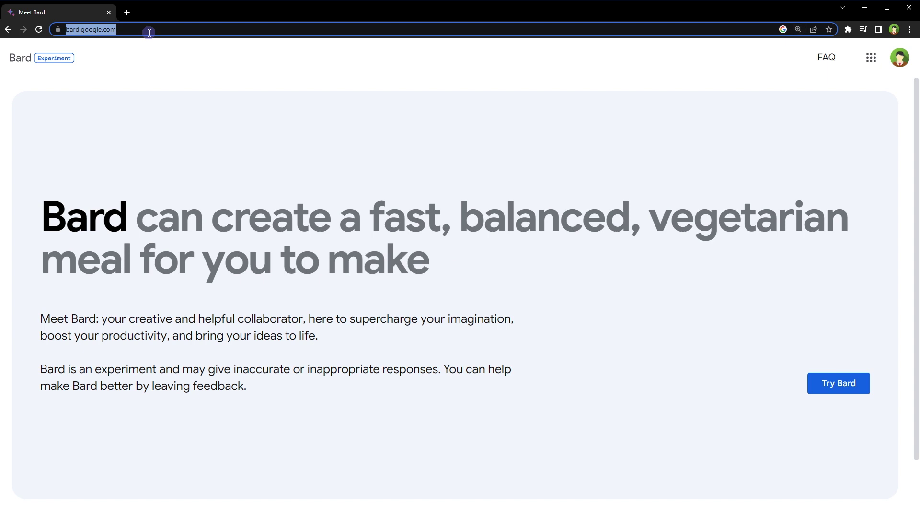
click(387, 139)
scroll(396, 148, down, 2)
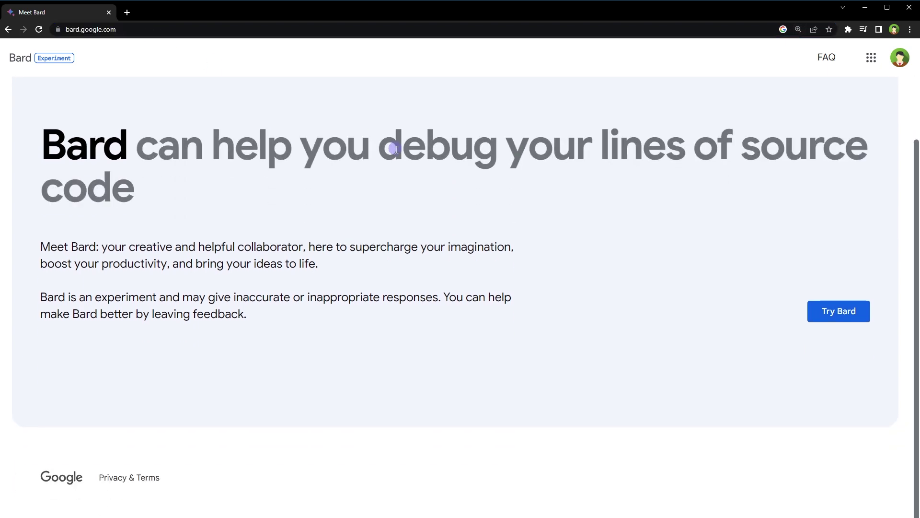
scroll(396, 149, up, 2)
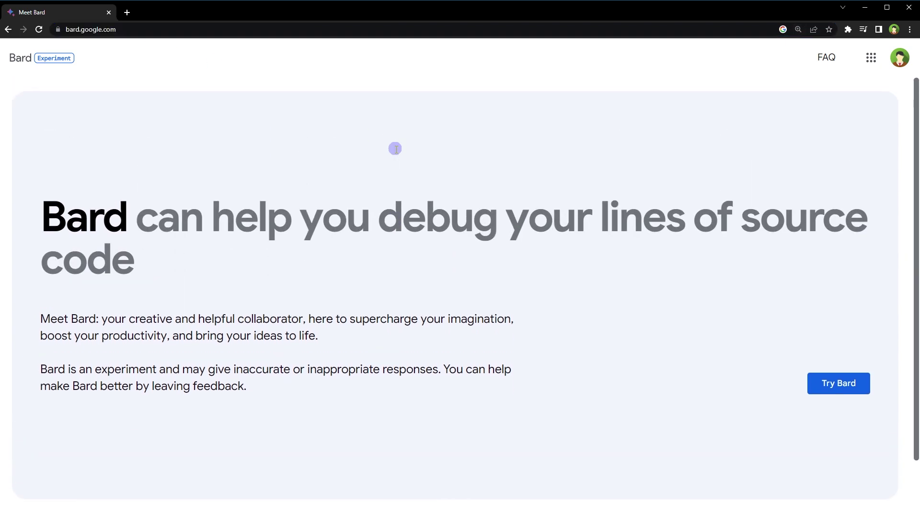
click(351, 30)
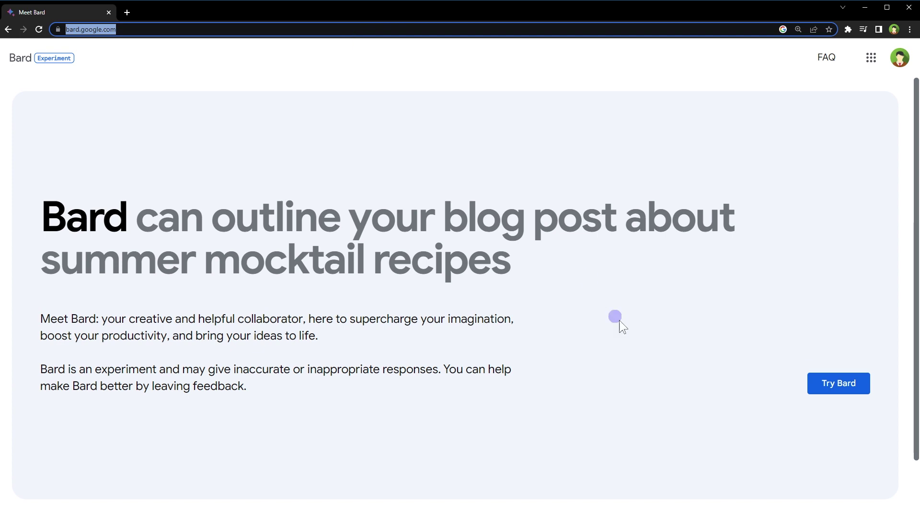
click(818, 382)
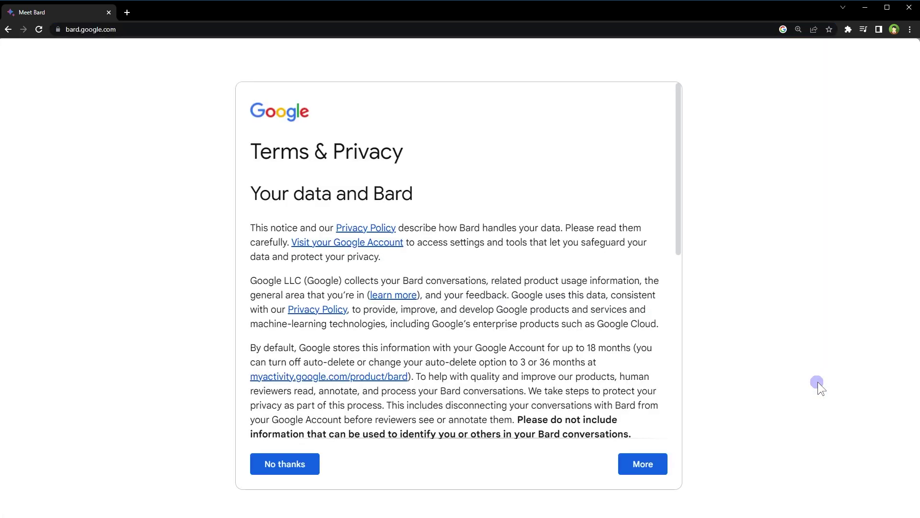
Step: Agree to Bard's terms, then highlight the notes on inaccurate responses and rating responses
scroll(496, 282, down, 10)
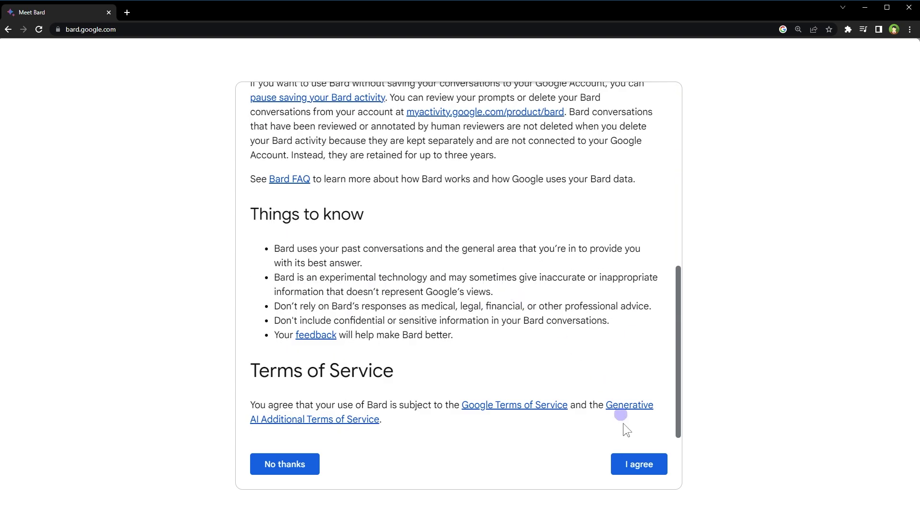
click(640, 464)
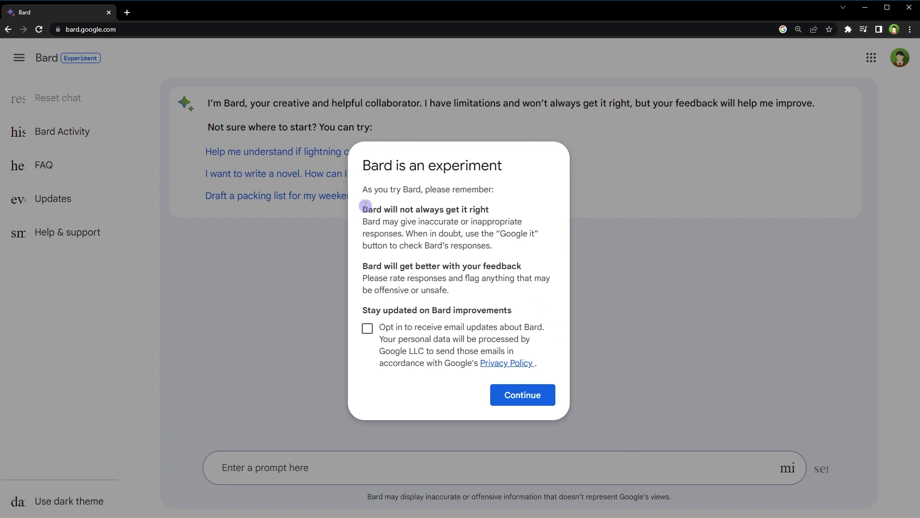
drag(365, 207, 503, 249)
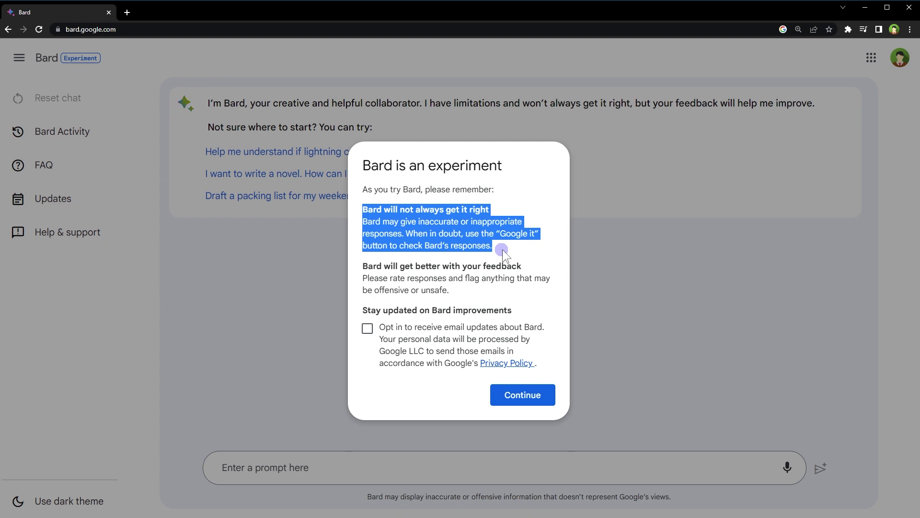
click(502, 249)
drag(362, 263, 479, 290)
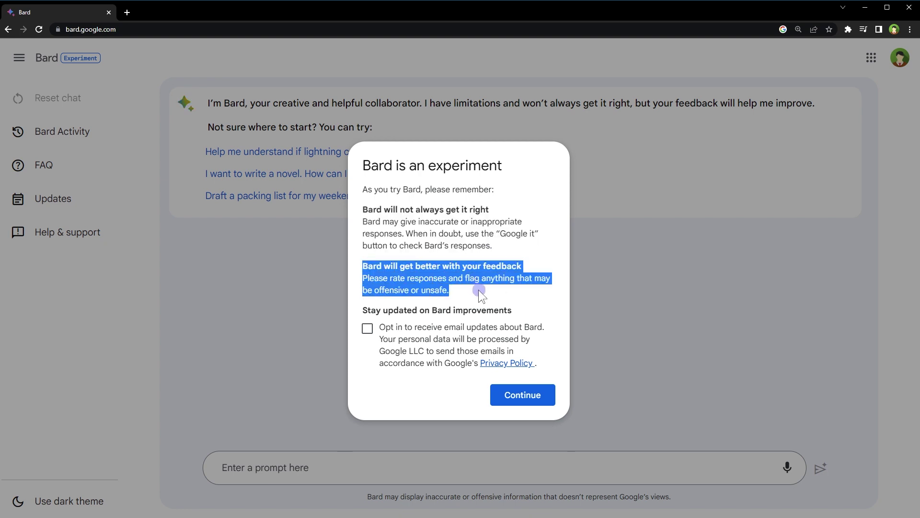
click(480, 293)
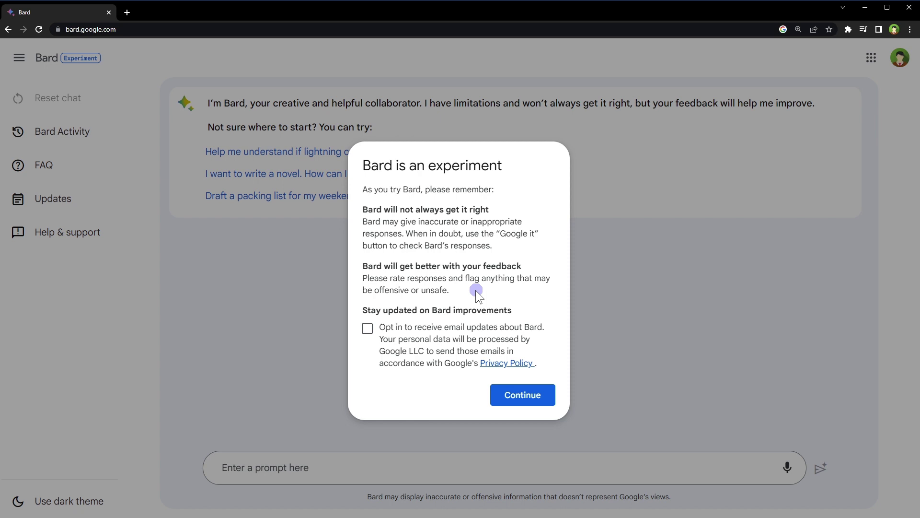
Step: Continue past the experiment notice and turn on 'Use dark theme' from the sidebar
click(534, 398)
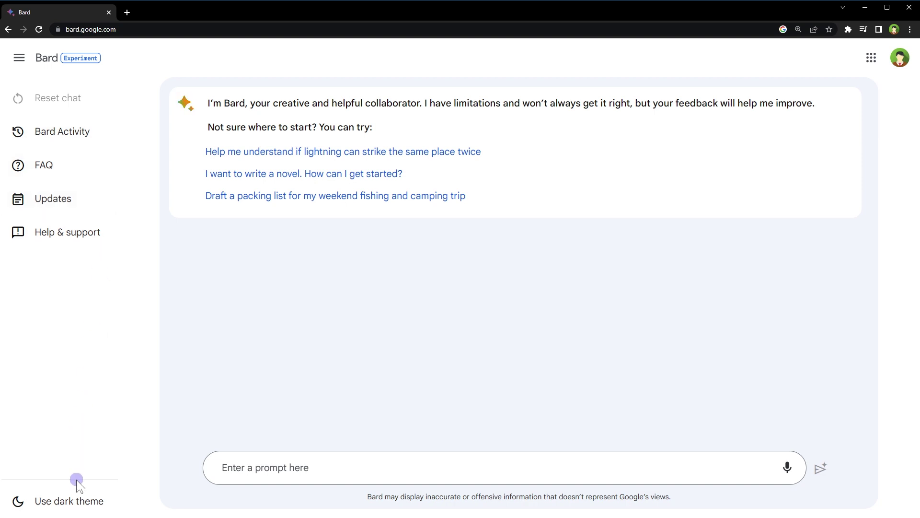
click(77, 500)
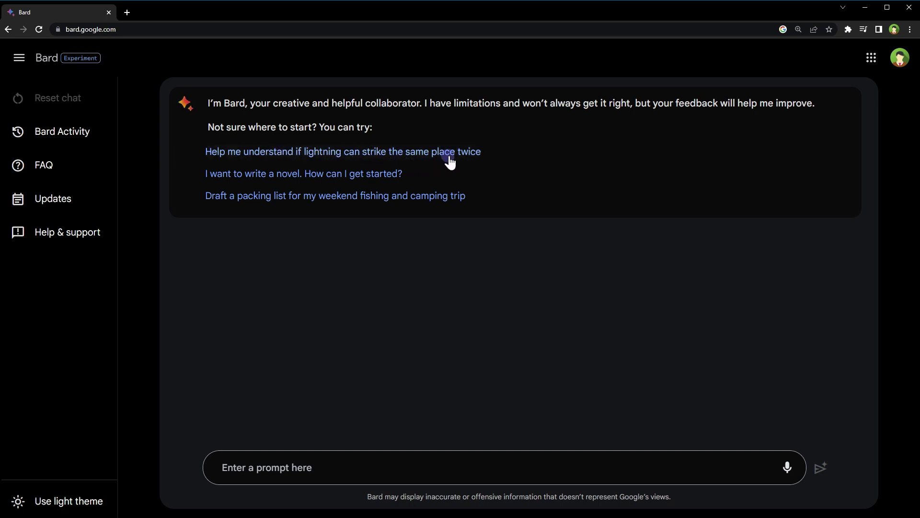
Step: Ask the suggested question about lightning striking the same place twice and briefly view other drafts
click(417, 153)
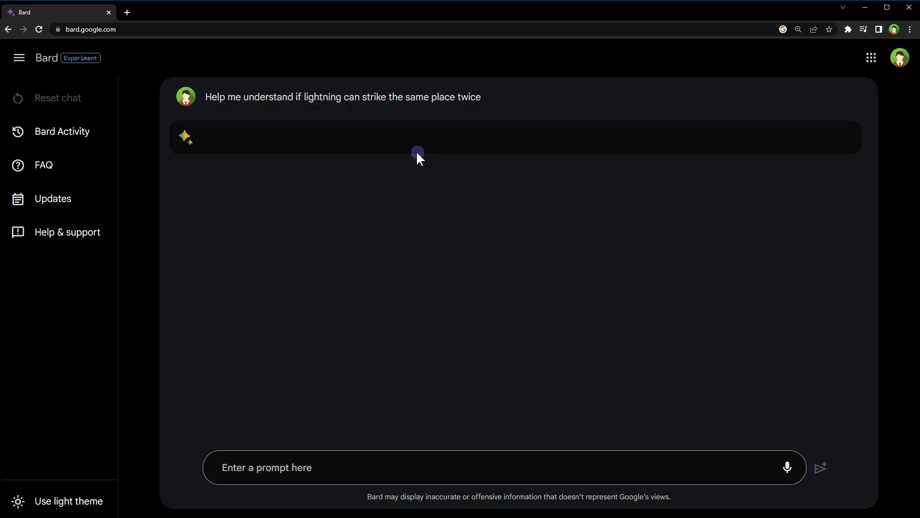
click(388, 261)
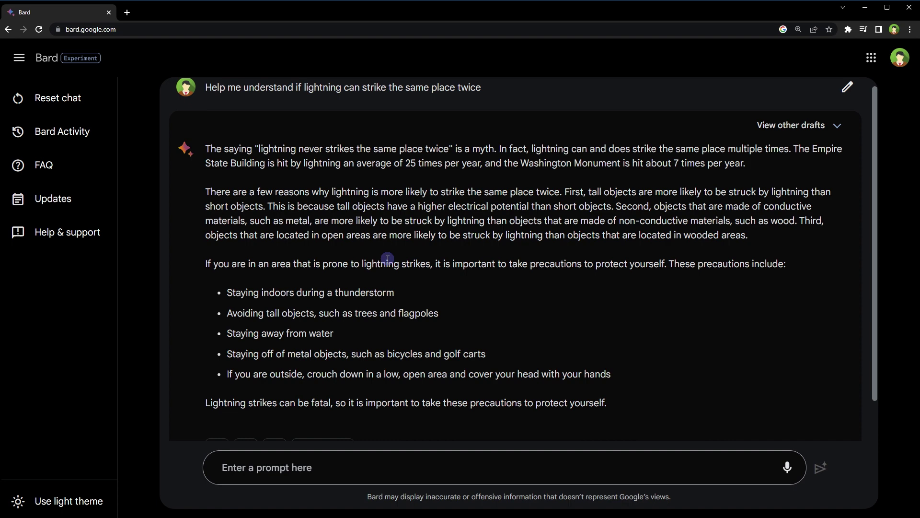
click(840, 127)
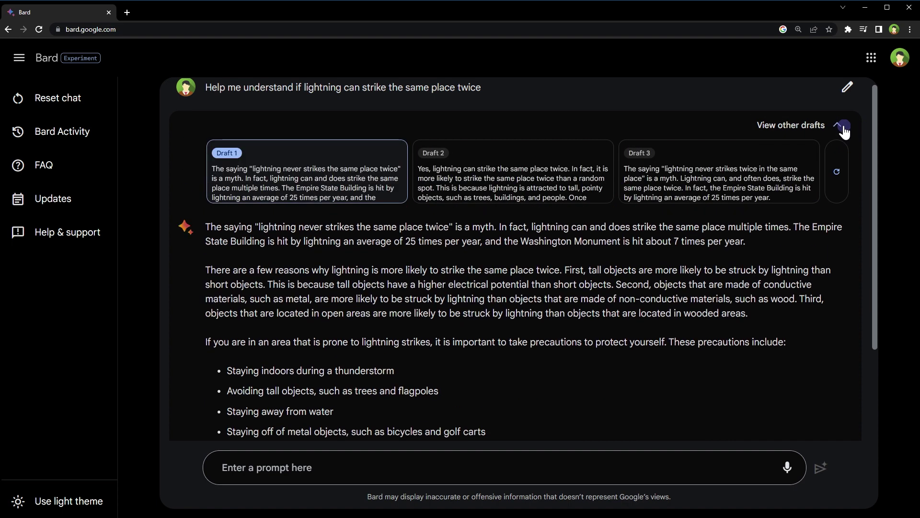
click(843, 128)
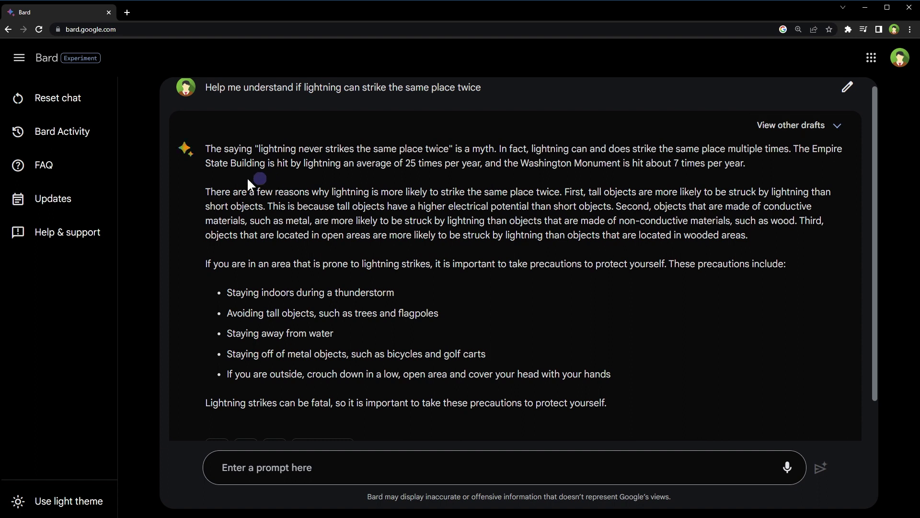
drag(198, 147, 748, 167)
click(699, 177)
Step: Show related Google searches and open 'Can lightning strike same place twice', then close it
scroll(719, 333, down, 1)
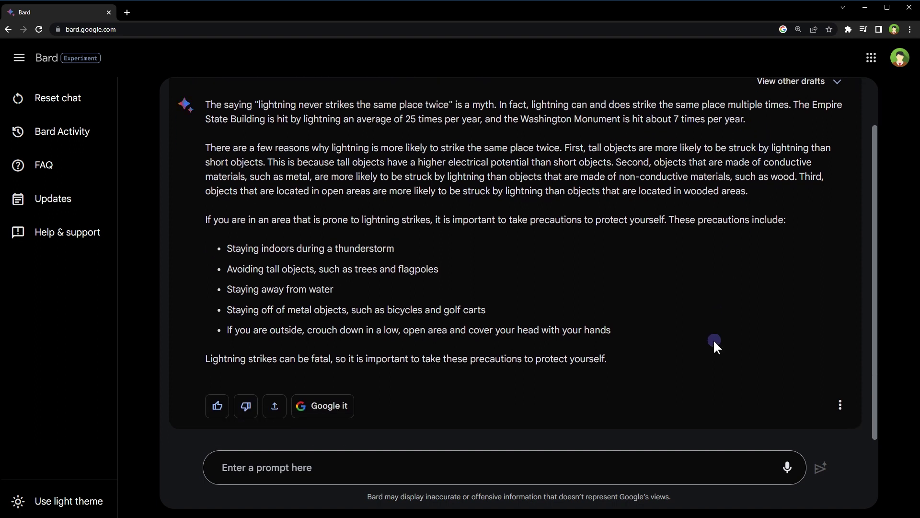
click(327, 412)
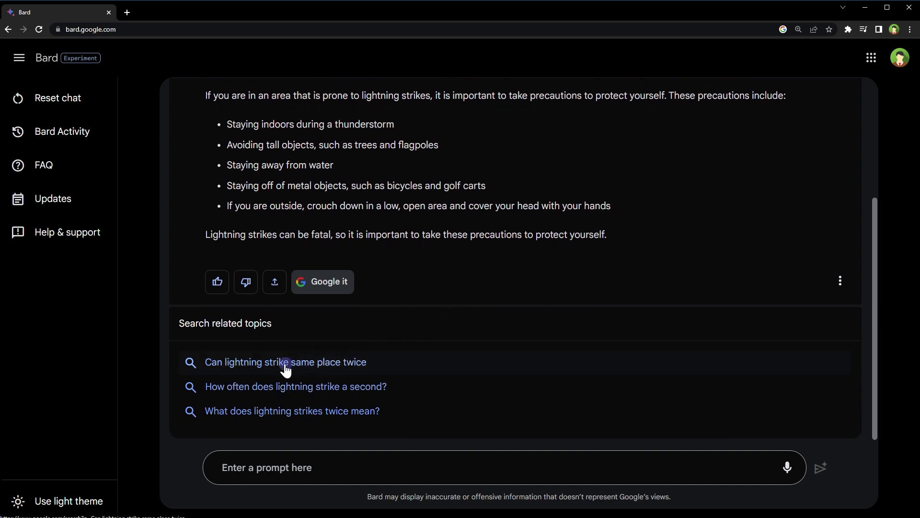
click(299, 362)
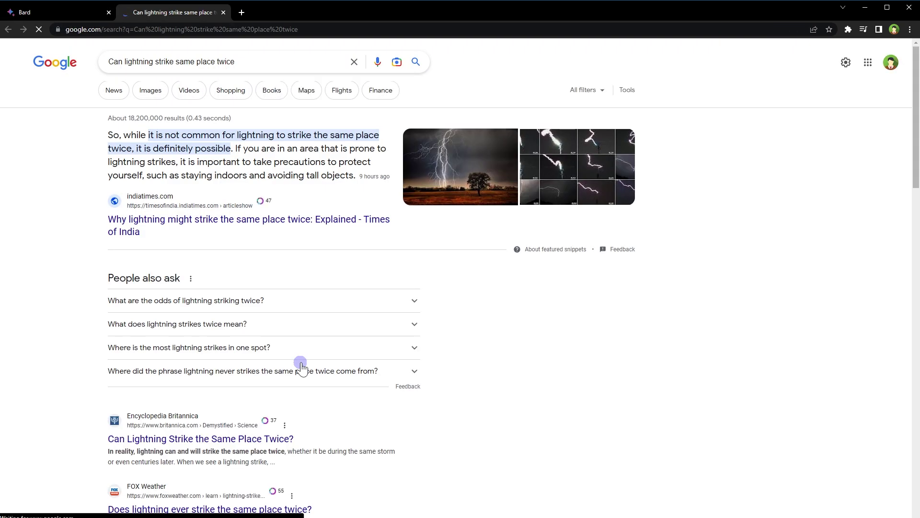
key(ctrl+w)
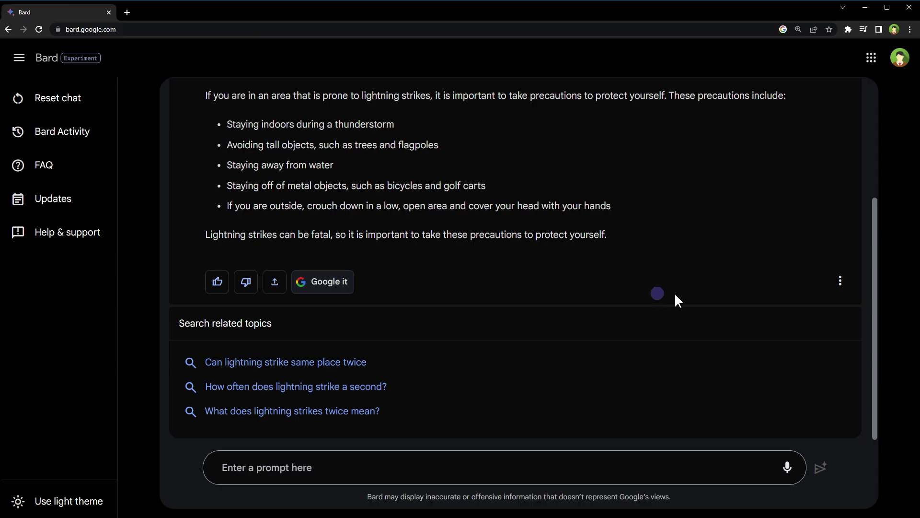
Step: Expand the lightning answer's other drafts and switch to Draft 2
click(838, 282)
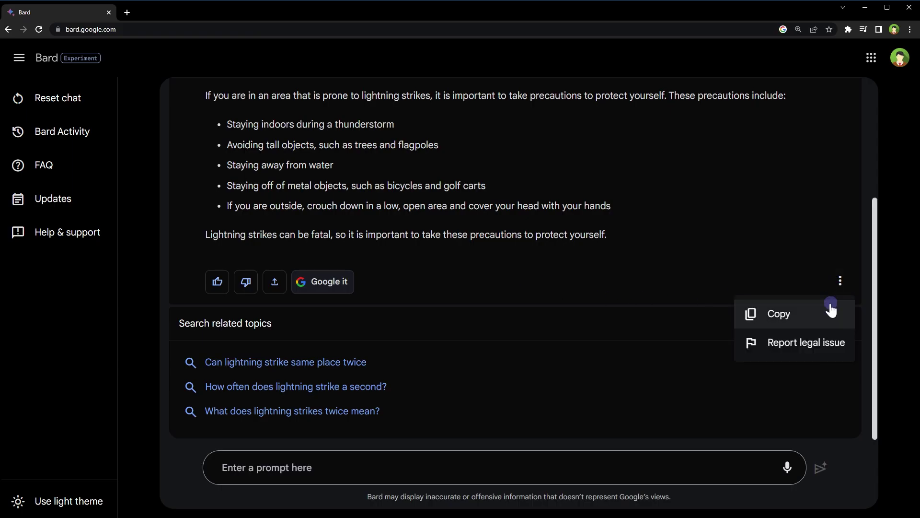
click(790, 266)
scroll(765, 276, up, 4)
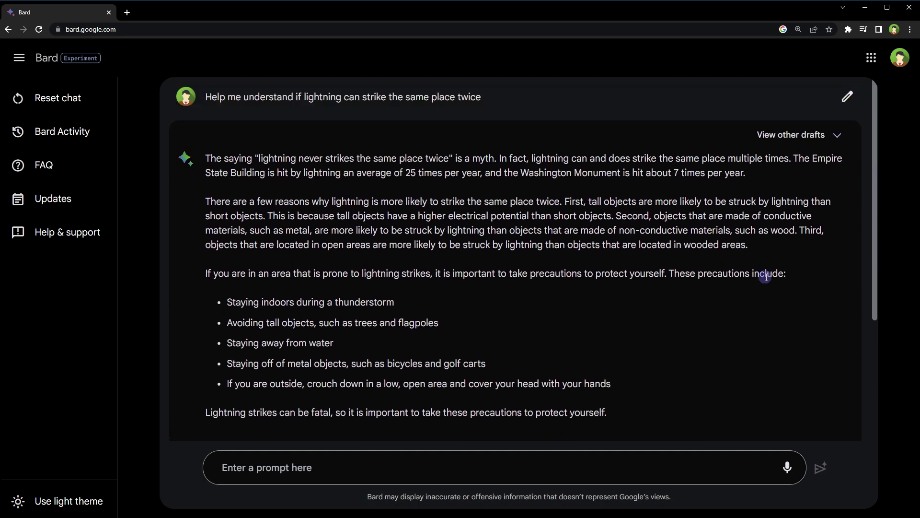
click(838, 136)
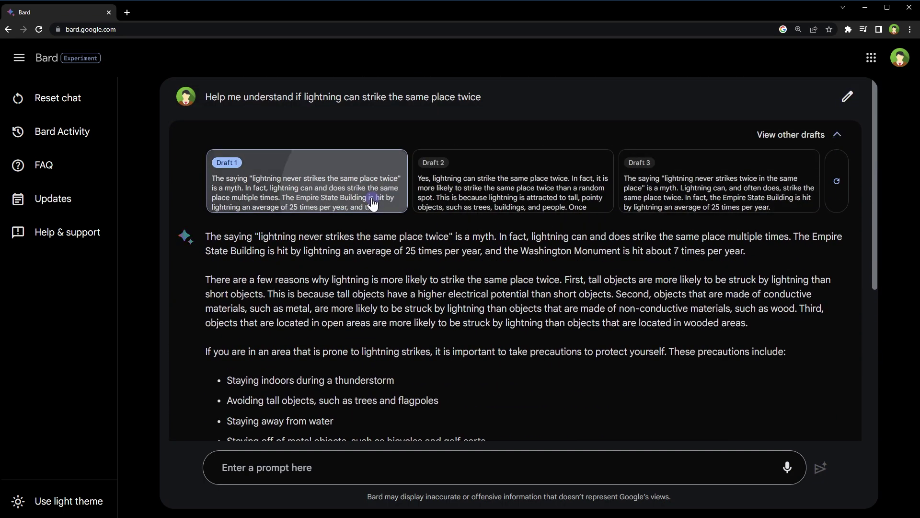
click(423, 196)
click(605, 289)
Step: Compare Draft 3 and Draft 2, then settle back on Draft 1
scroll(605, 289, down, 2)
scroll(605, 289, up, 2)
click(672, 188)
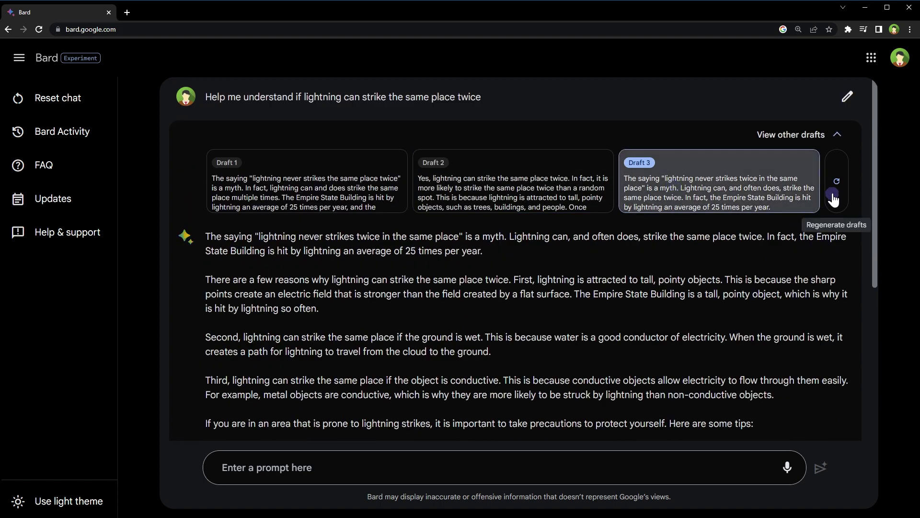
click(508, 192)
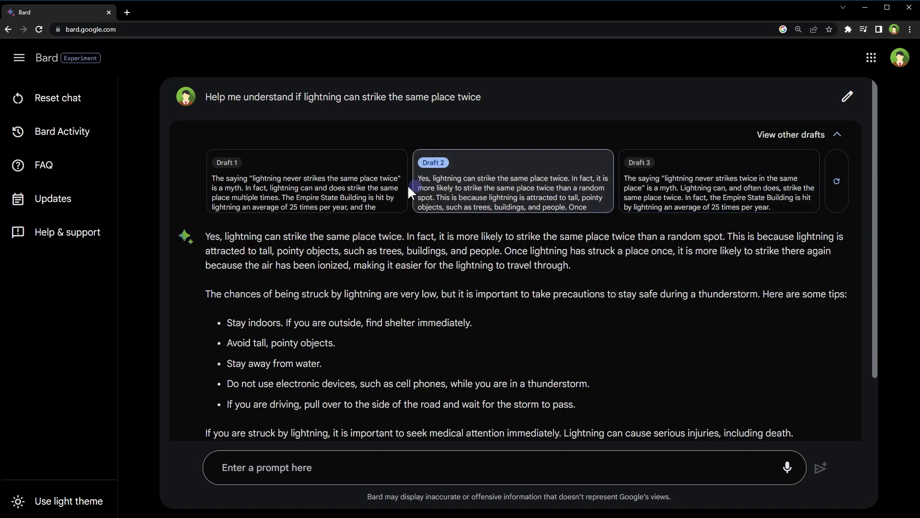
click(396, 190)
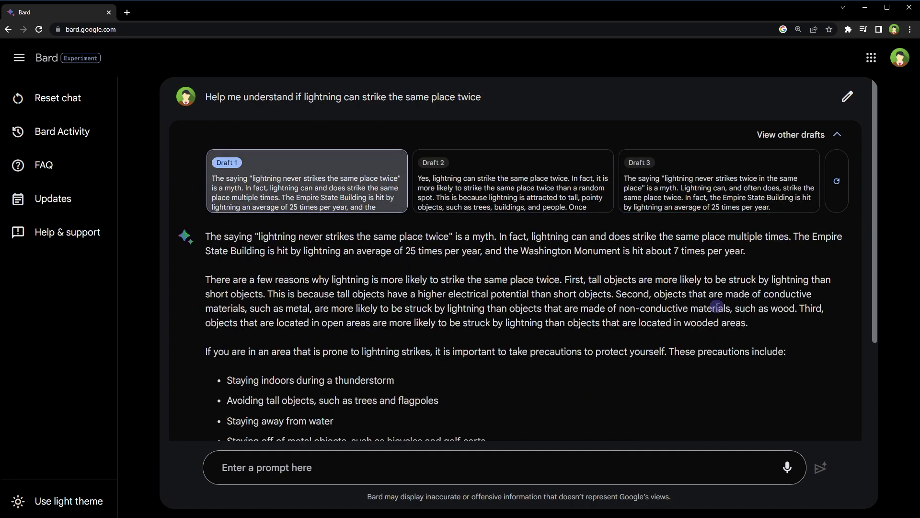
scroll(717, 312, down, 3)
scroll(717, 309, up, 3)
Step: Cancel editing the lightning question, collapse the other drafts and reset zoom to 100%
click(848, 96)
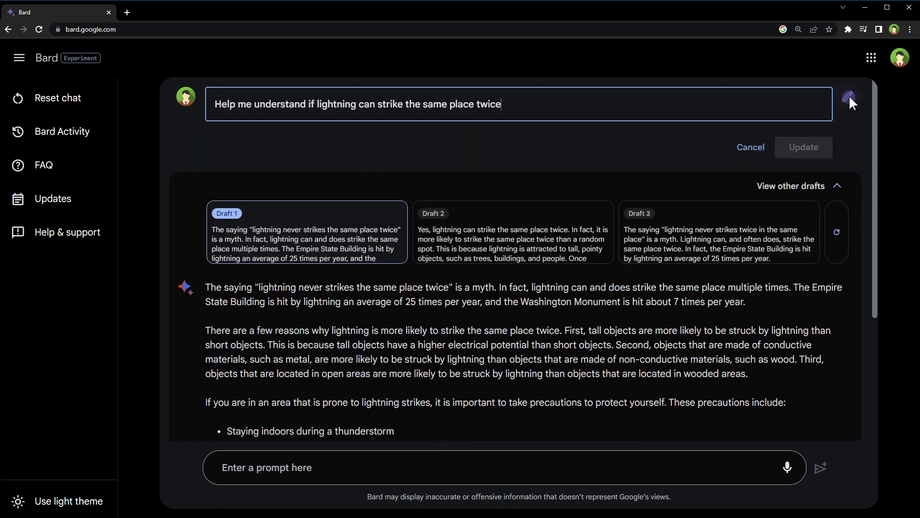
click(751, 147)
click(675, 136)
key(ctrl+0)
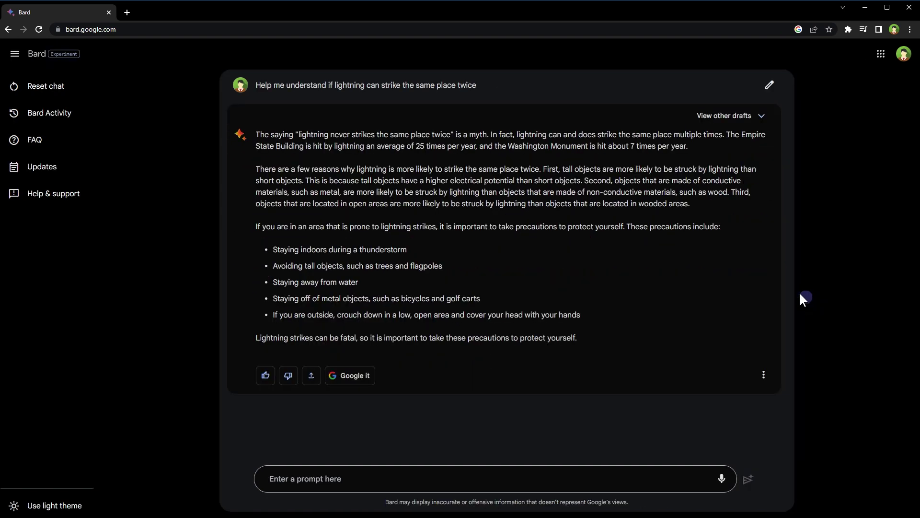
Step: Toggle the side panel closed and open again twice
click(14, 60)
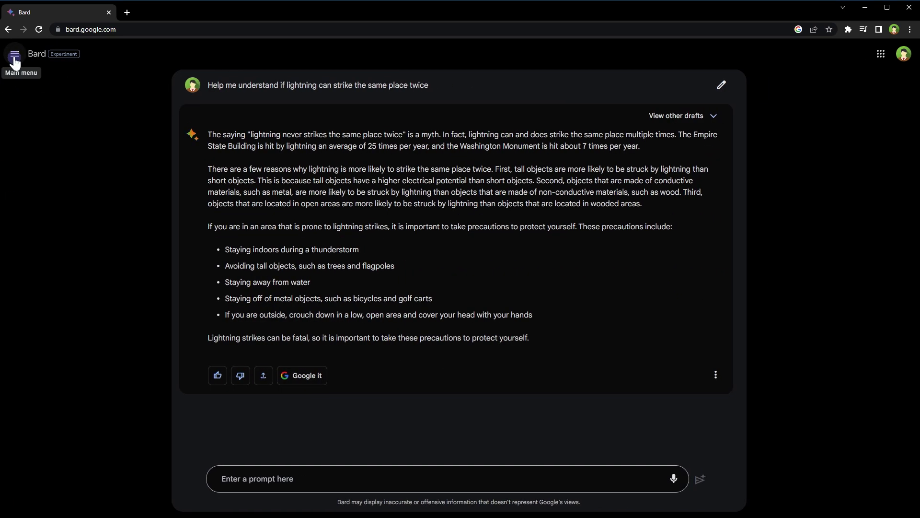
click(14, 59)
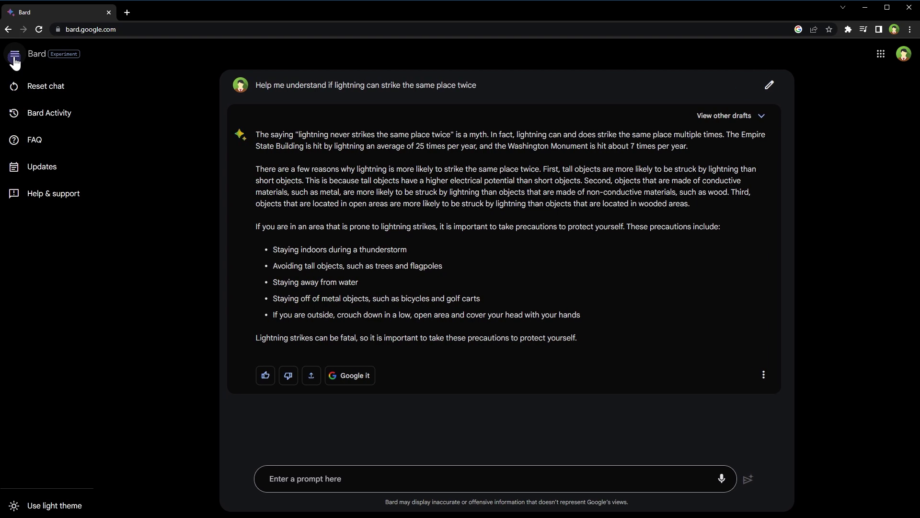
click(14, 60)
click(15, 60)
Step: Choose Reset chat in the sidebar and confirm Reset in the dialog
click(59, 90)
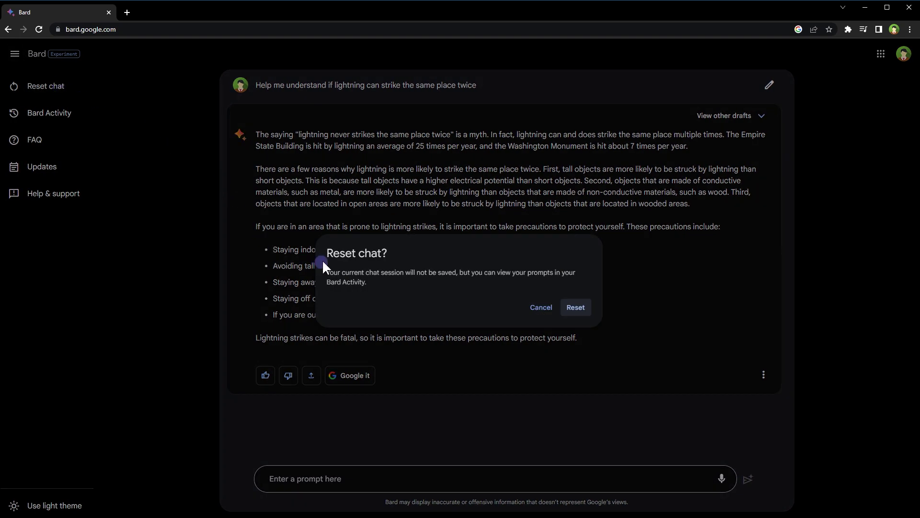
click(579, 306)
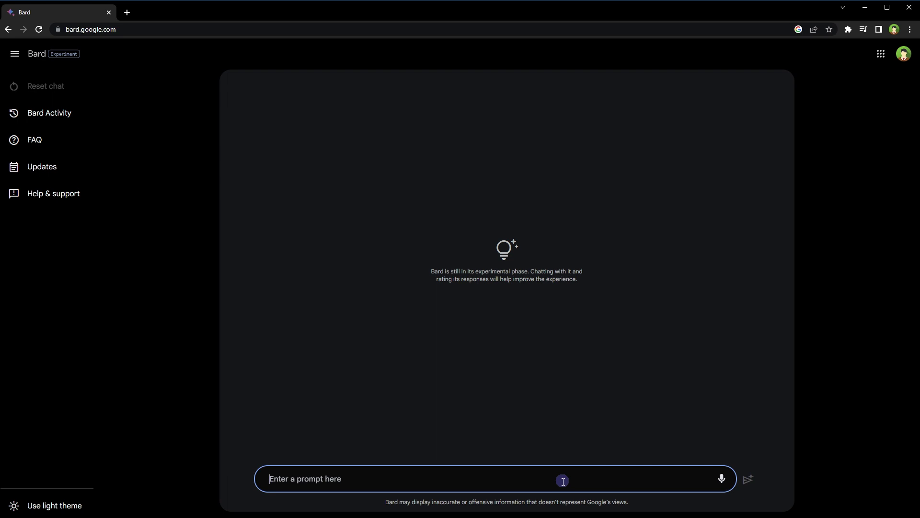
Step: Ask Bard to translate hello world into Latin, then into Hindi
text(translate hello world in latin)
key(Return)
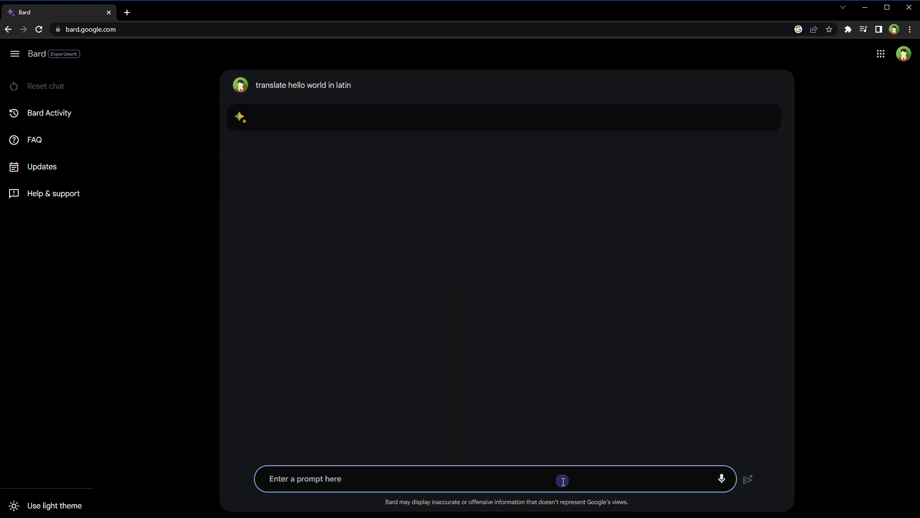
text(translate it )
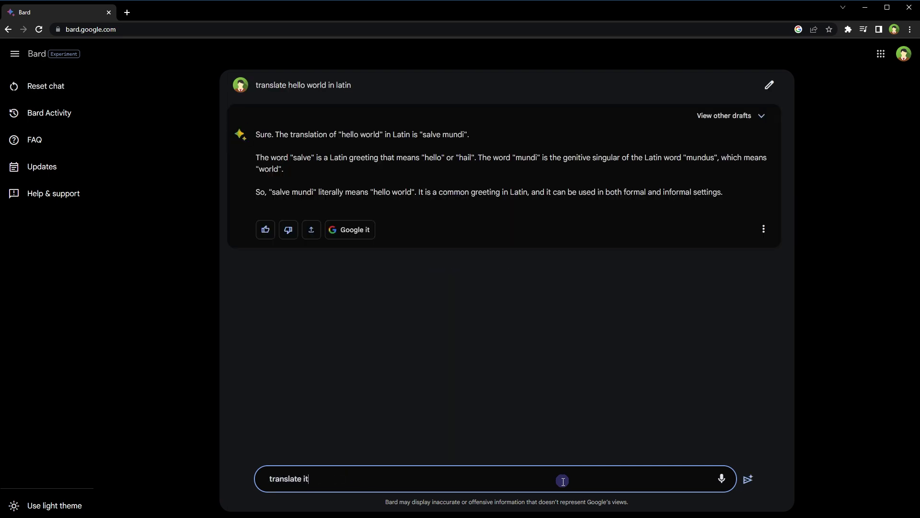
text(in hindi)
key(Return)
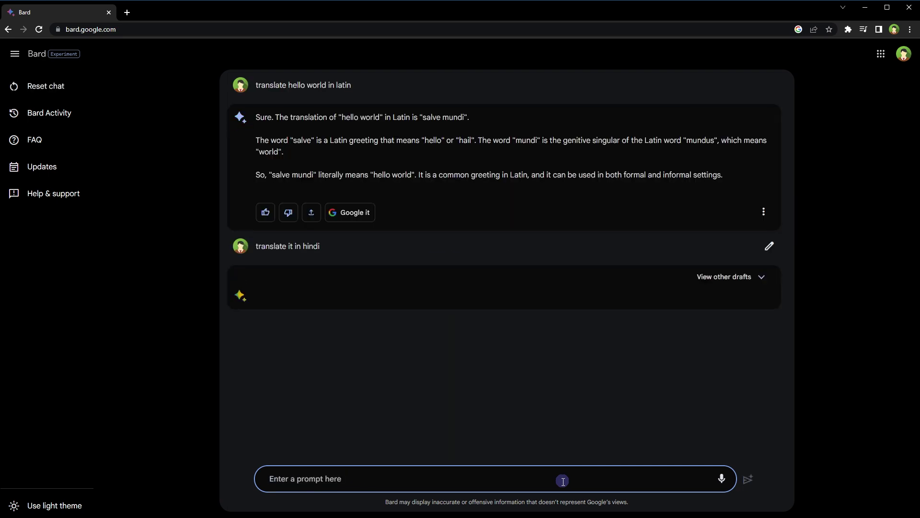
Step: Ask for the Urdu translation, then send 'can you code in javascript?'
text(translate in)
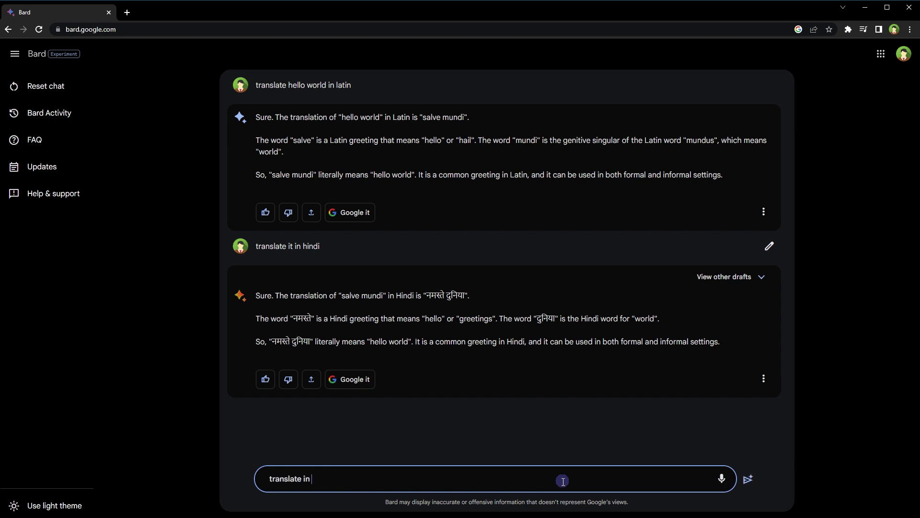
key(BackSpace)
key(BackSpace)
text(t in Urdu)
key(Return)
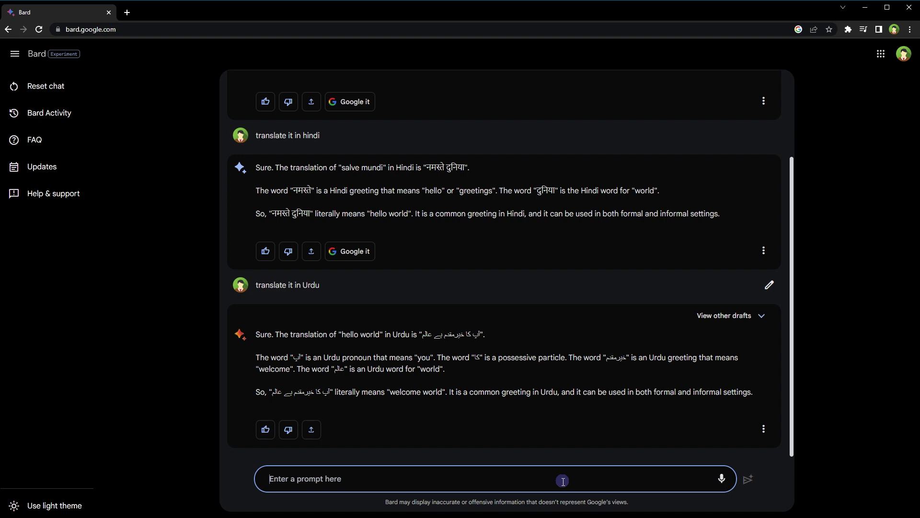
text(can you code in javascript?)
key(Return)
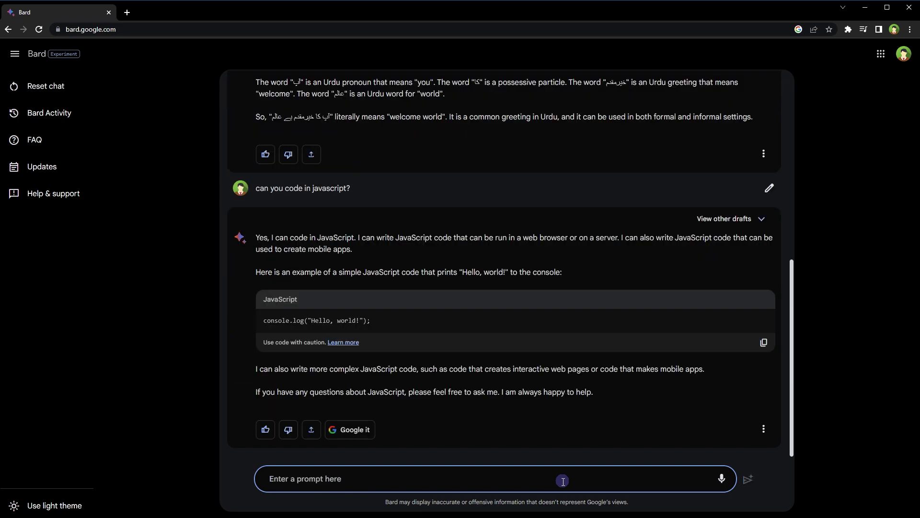
Step: Send 'code a simple react js counter app' and look over the returned Counter component code
text(code a simple )
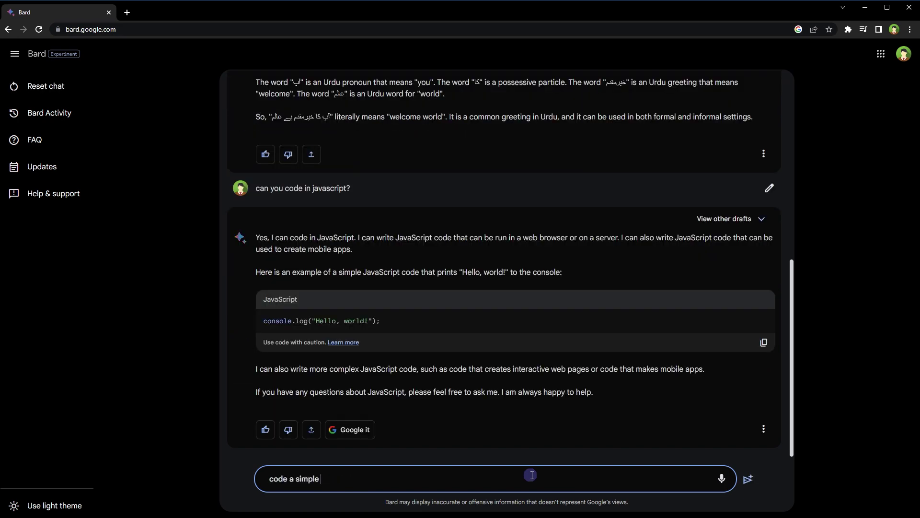
text(react js app)
key(Left)
key(Left)
key(Left)
text(counter)
key(Return)
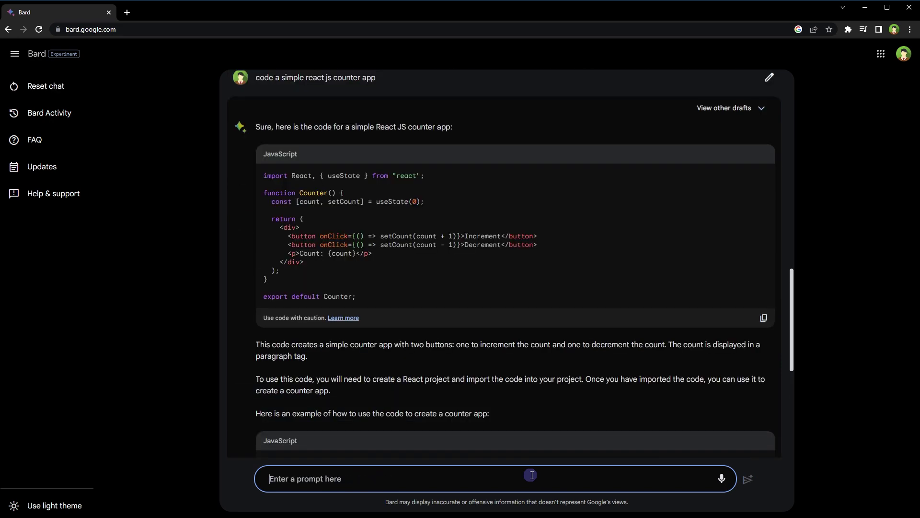
drag(263, 175, 383, 298)
click(383, 299)
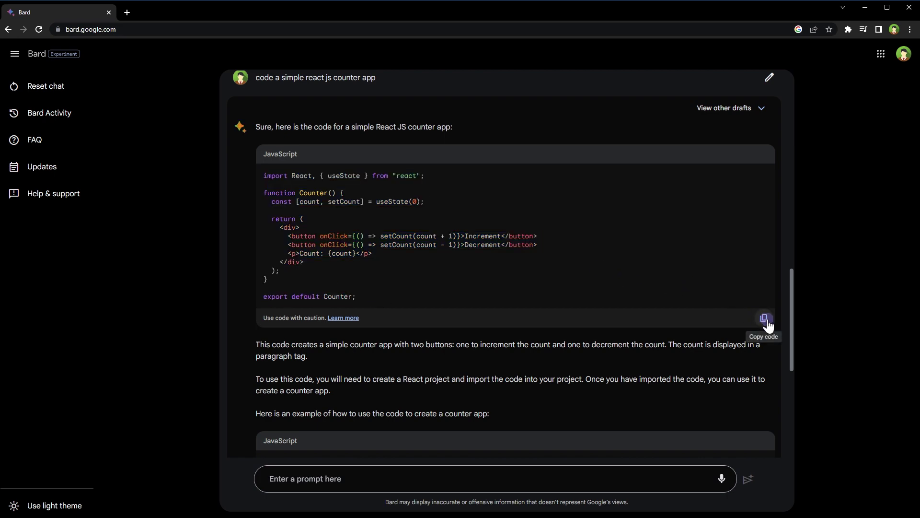
scroll(610, 357, down, 7)
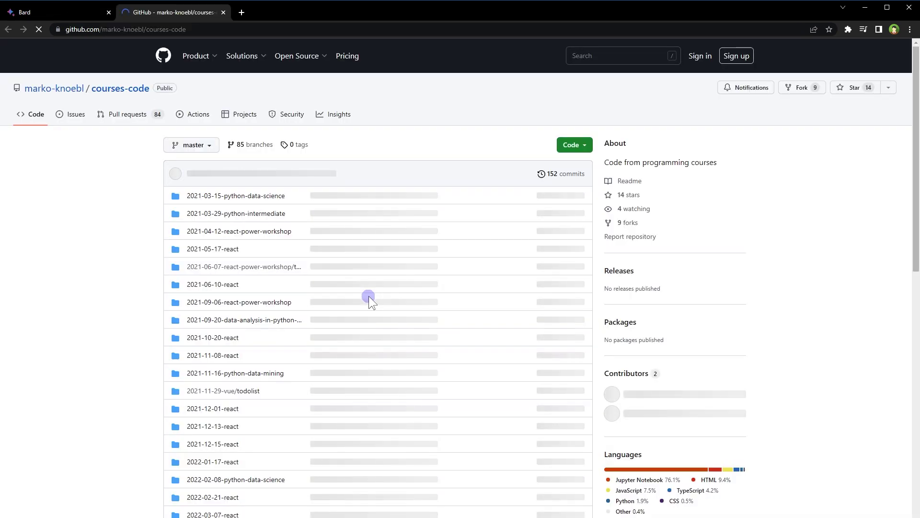
key(ctrl+w)
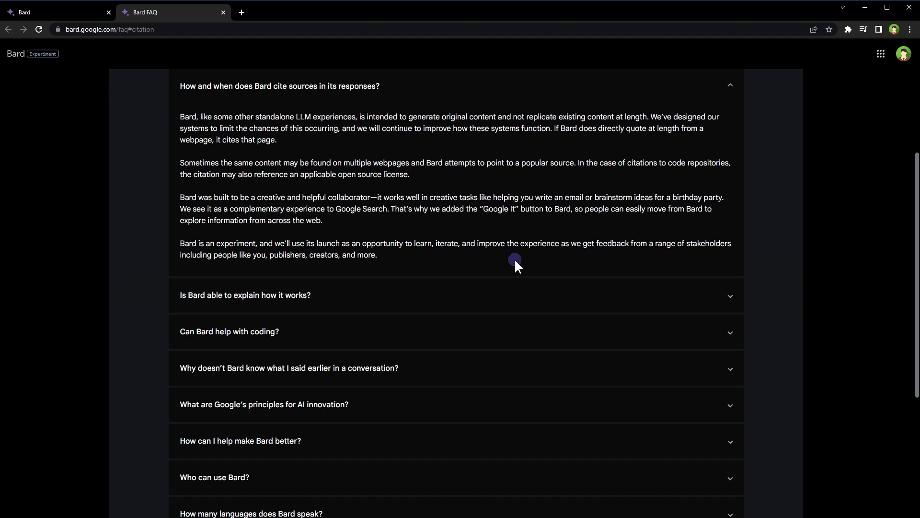
click(224, 12)
scroll(548, 238, up, 15)
Step: Open Bard Activity from the sidebar to list this chat's prompts in a new tab
scroll(548, 238, up, 7)
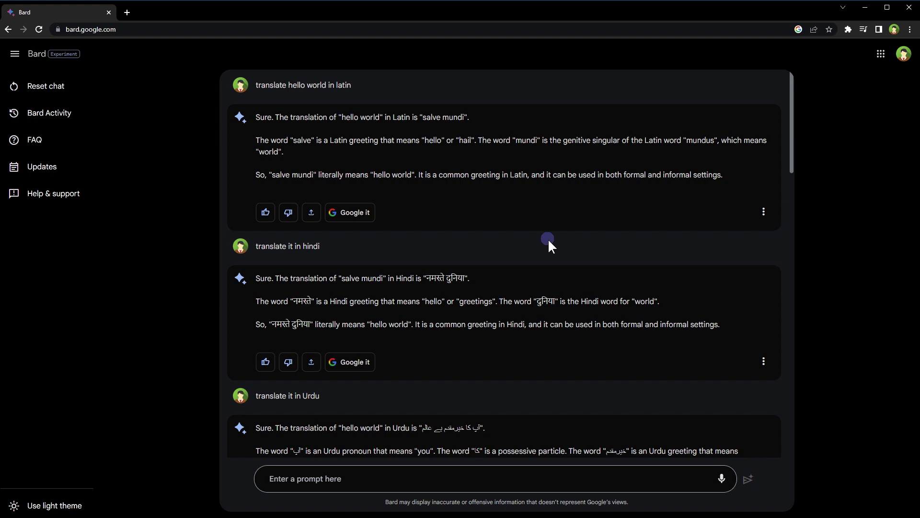
click(52, 109)
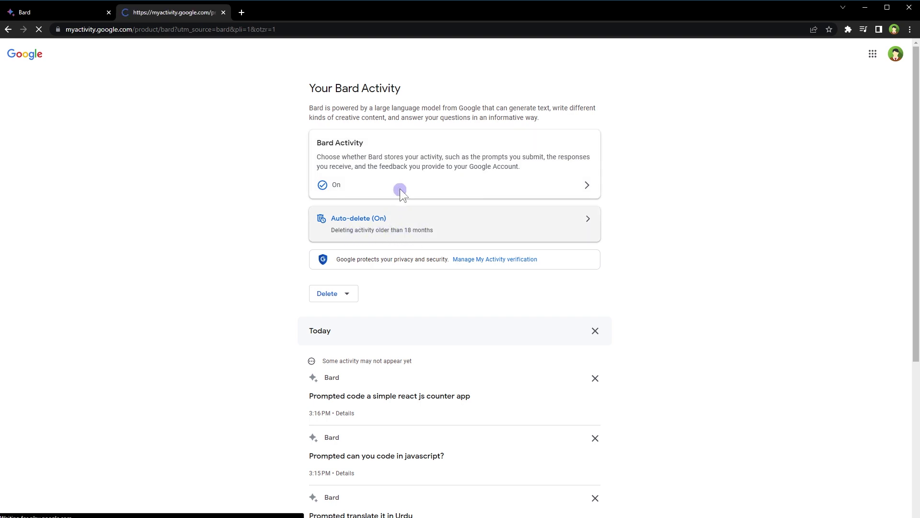
Step: View the details and options of the 'Prompted can you code in javascript?' activity entry, then close them
scroll(695, 343, down, 5)
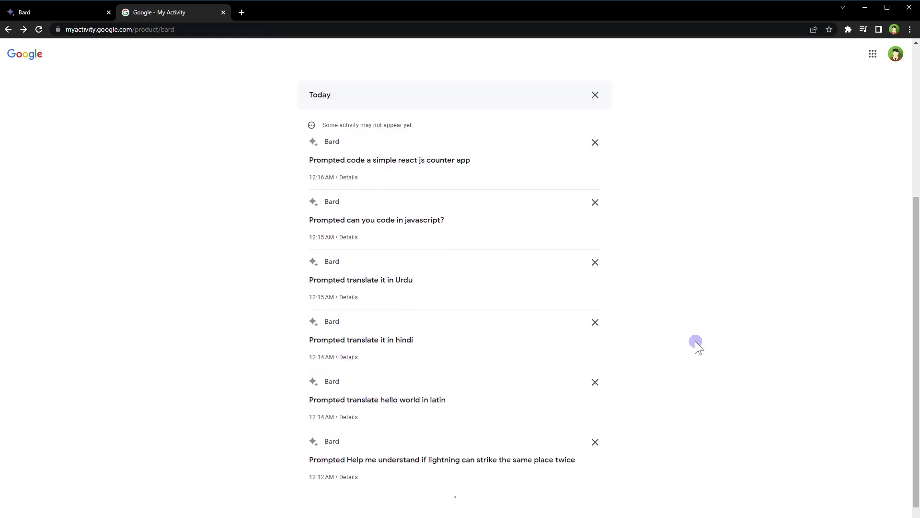
click(353, 236)
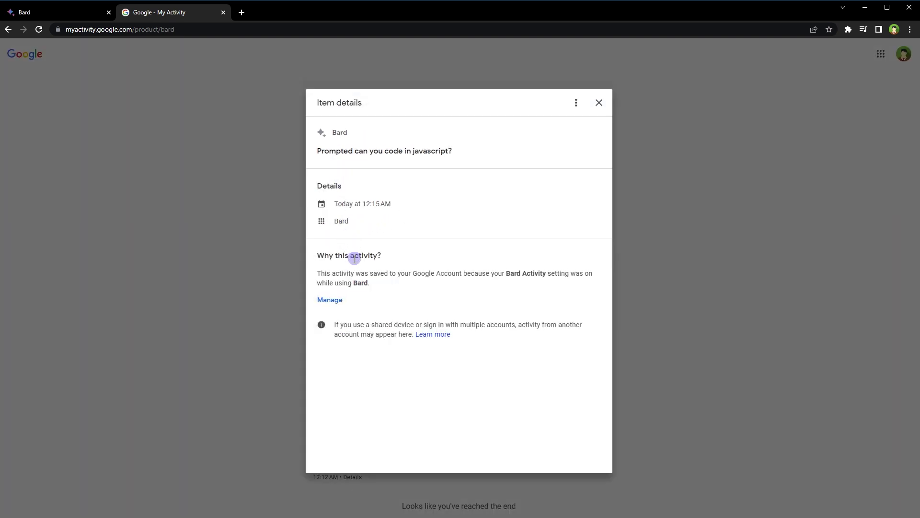
click(576, 103)
click(458, 165)
click(595, 103)
Step: Close the My Activity tab and preview the export options for the Latin 'salve mundi' answer
key(ctrl+w)
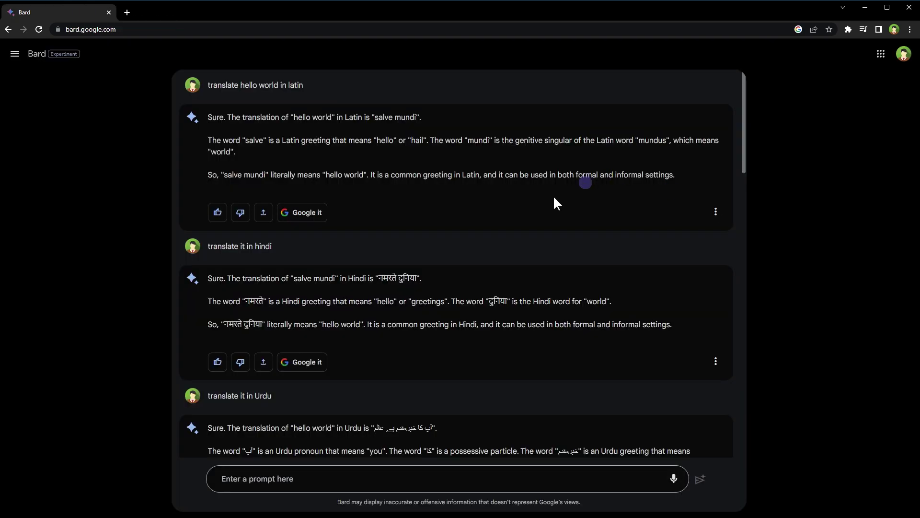
click(263, 212)
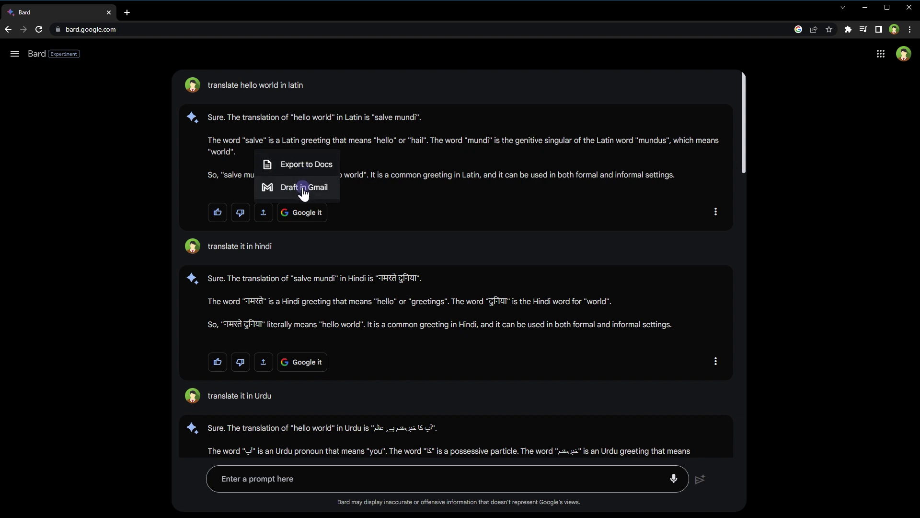
click(142, 203)
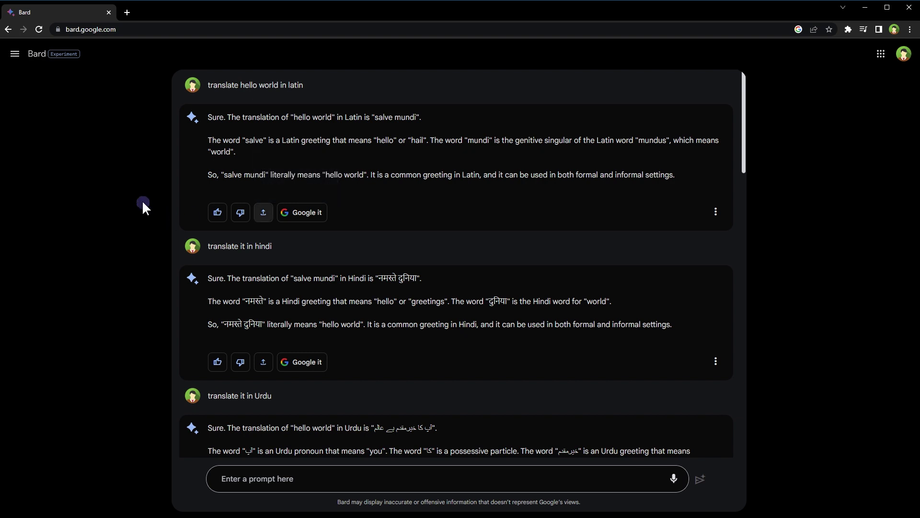
click(240, 215)
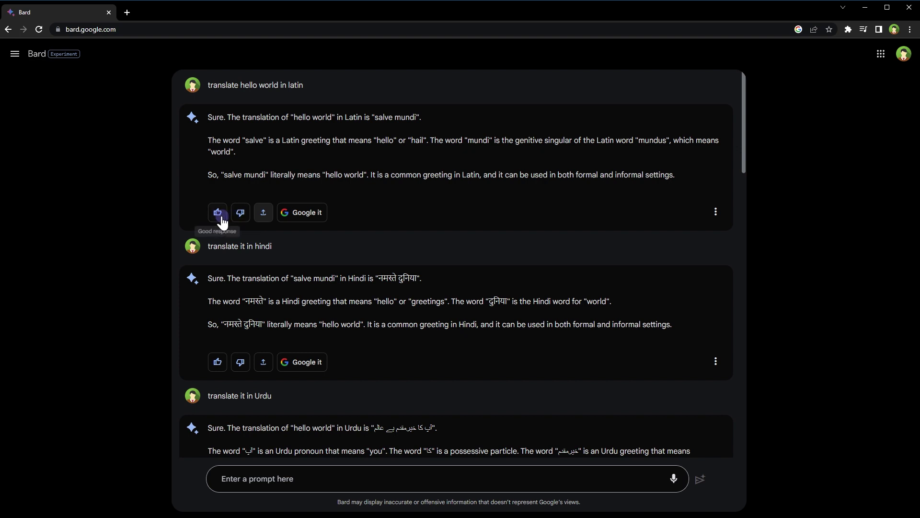
click(141, 210)
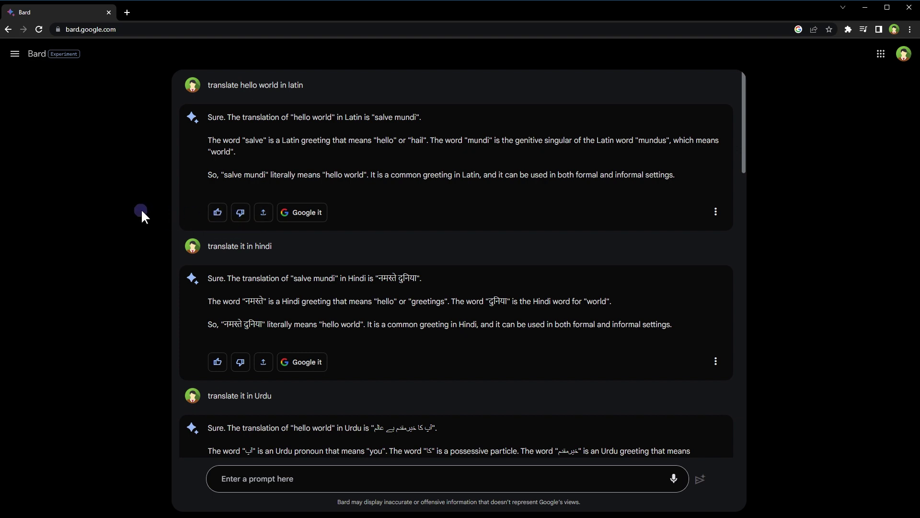